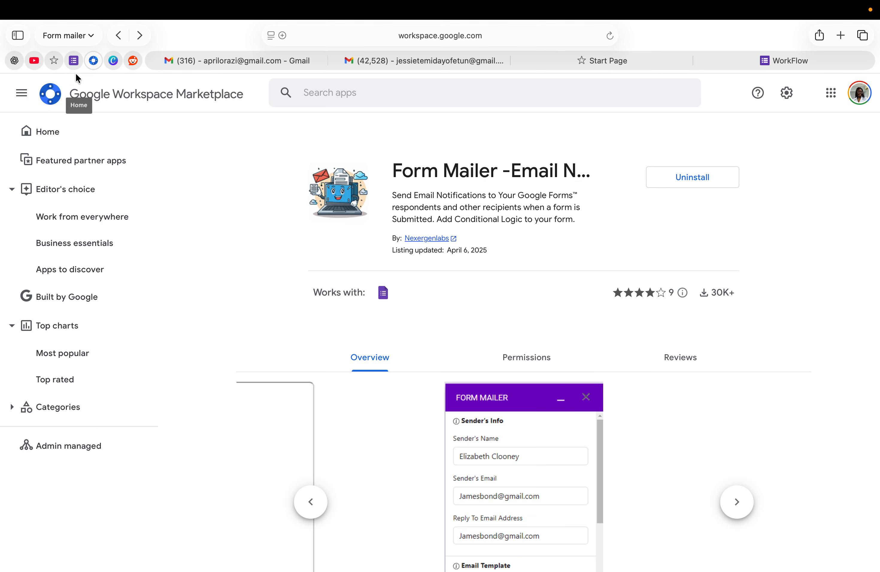
Step: Open the Workflow system form and review its Email, Full Name, Request type, Details, Product and Company questions
click(74, 62)
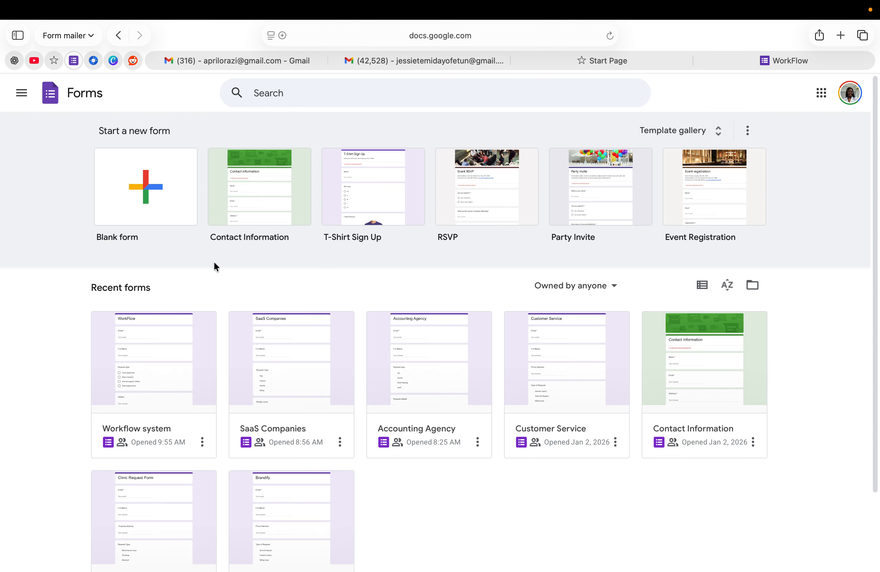
click(166, 361)
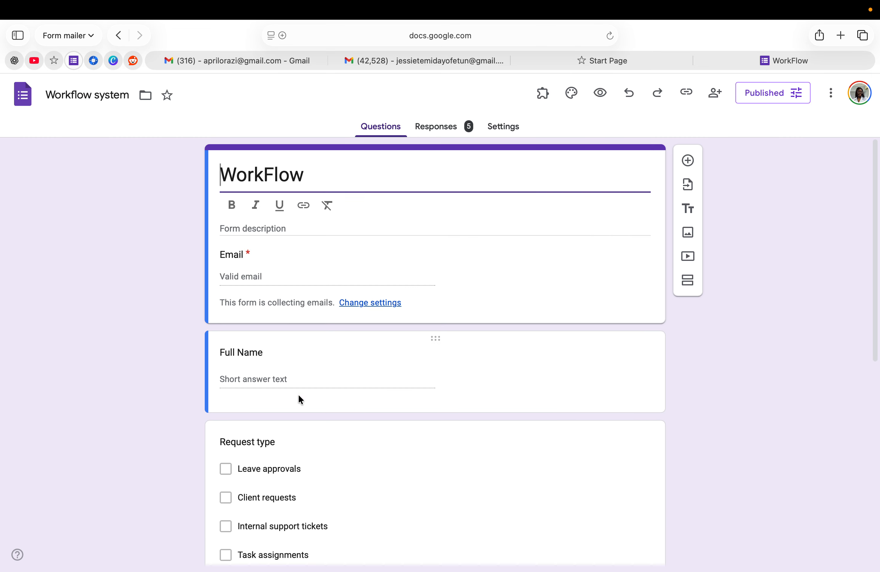
scroll(299, 394, down, 3)
scroll(279, 341, down, 7)
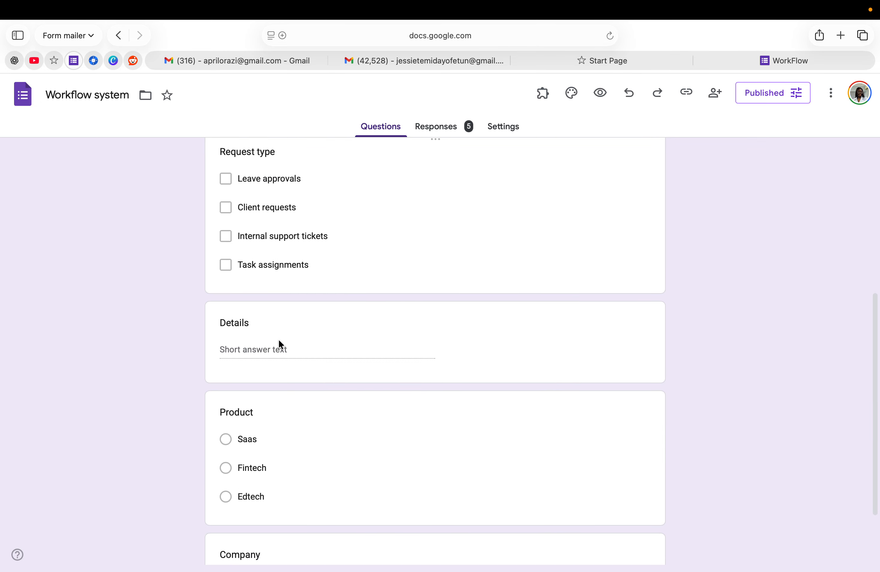
scroll(279, 342, up, 4)
scroll(280, 345, up, 6)
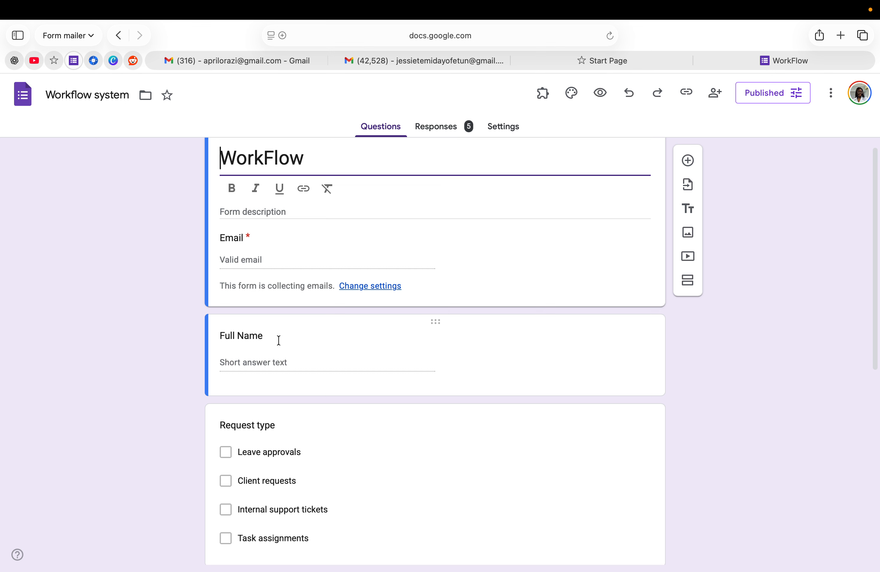
scroll(279, 341, down, 5)
scroll(279, 341, down, 4)
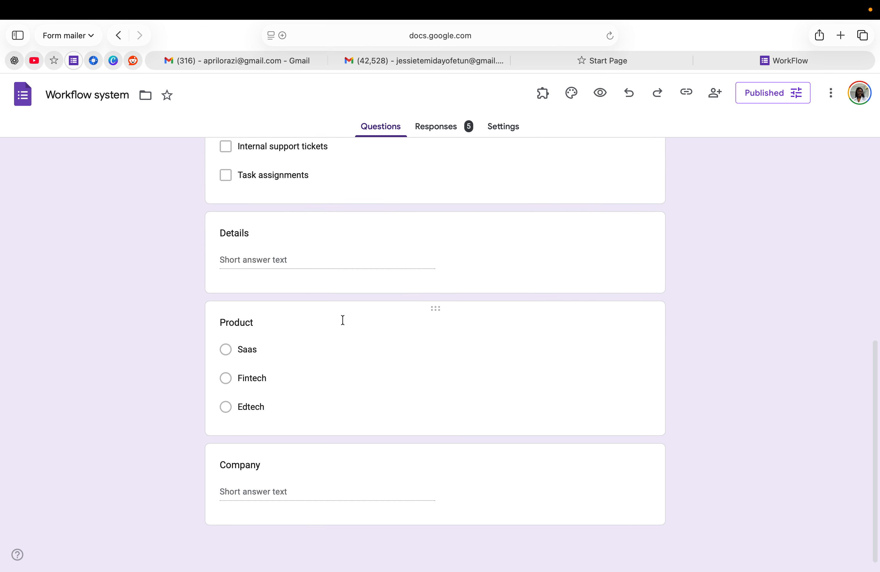
scroll(342, 320, up, 2)
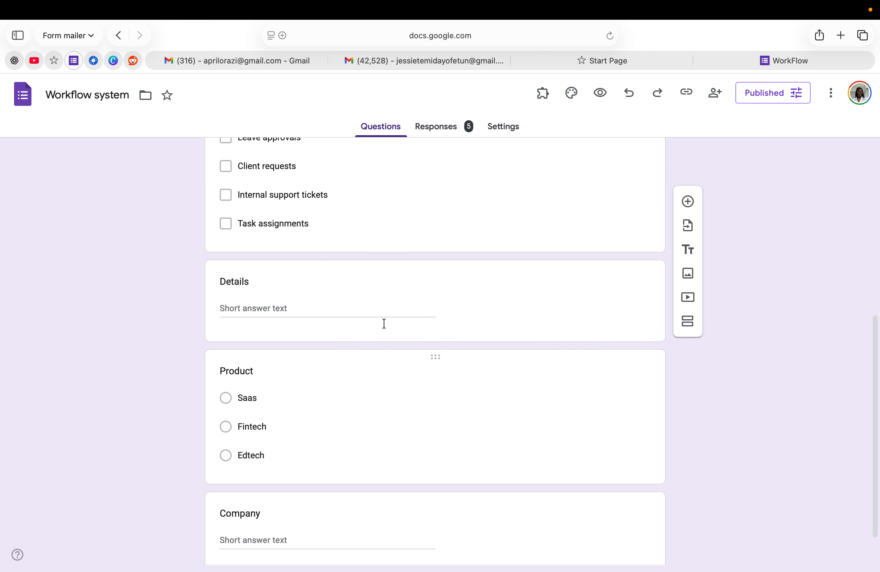
Step: Open Form Mailer's Manage your Email Notification(s) panel and look through its sender and template settings
click(542, 94)
click(555, 129)
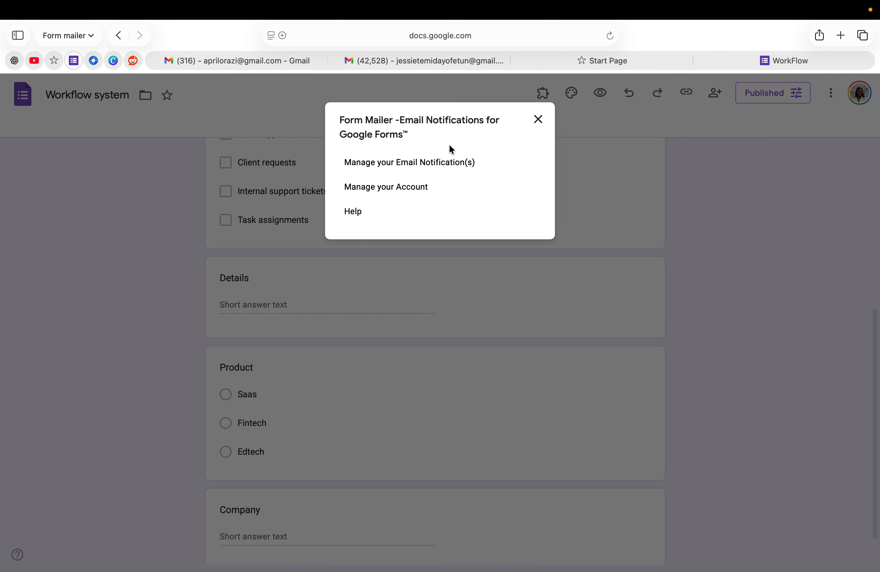
click(439, 168)
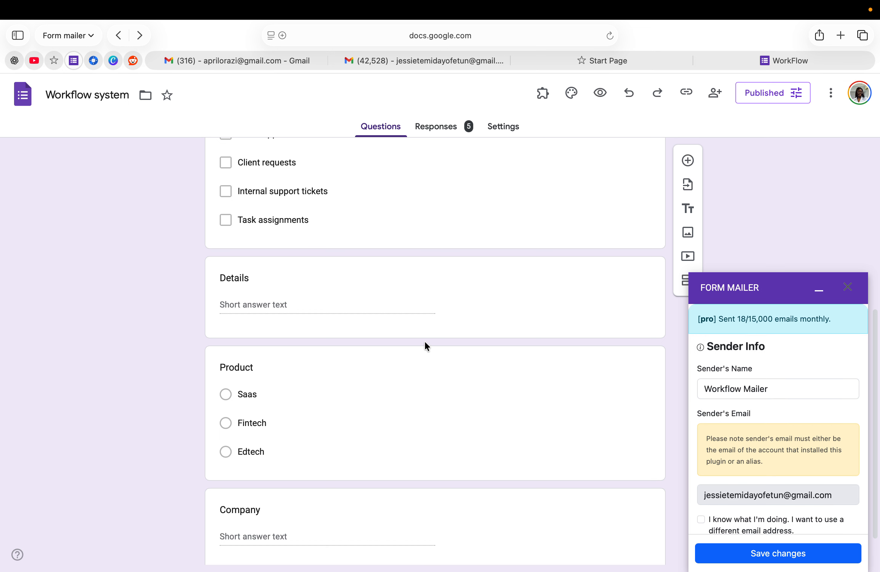
scroll(776, 471, down, 5)
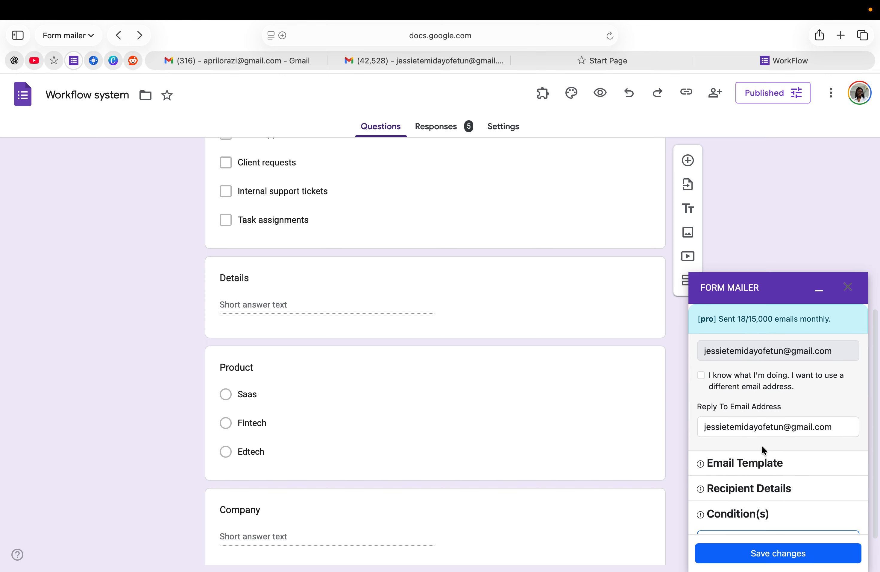
scroll(737, 464, down, 2)
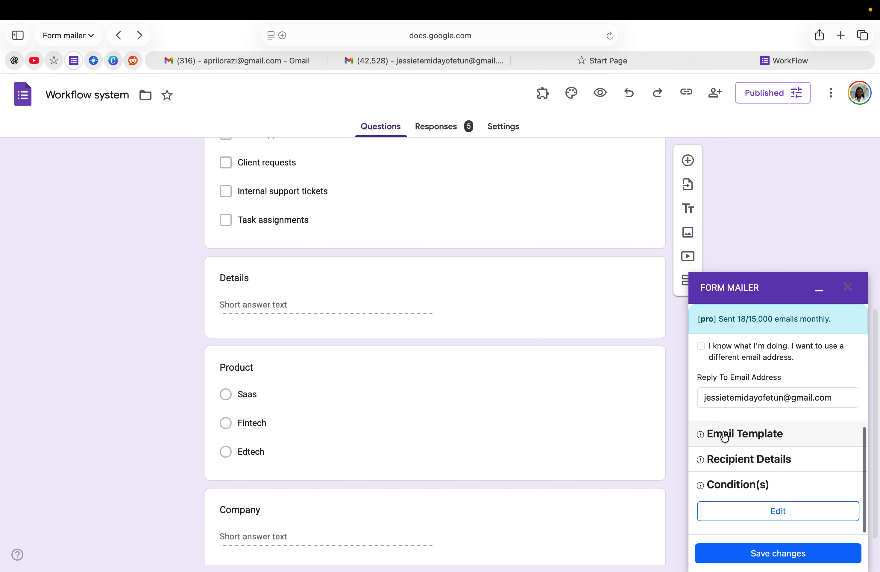
Step: Replace the respondent template's Product placeholder with the form's Product field and save the template
click(743, 443)
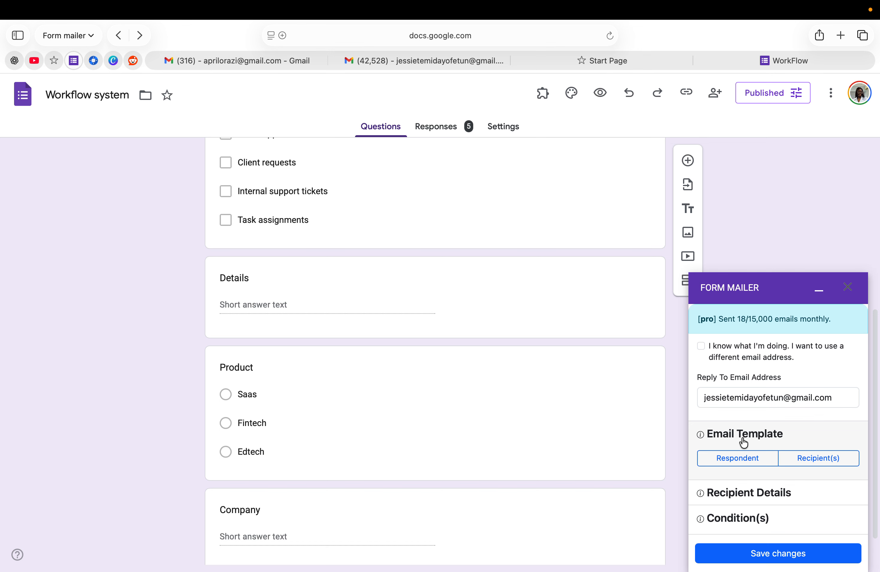
click(728, 457)
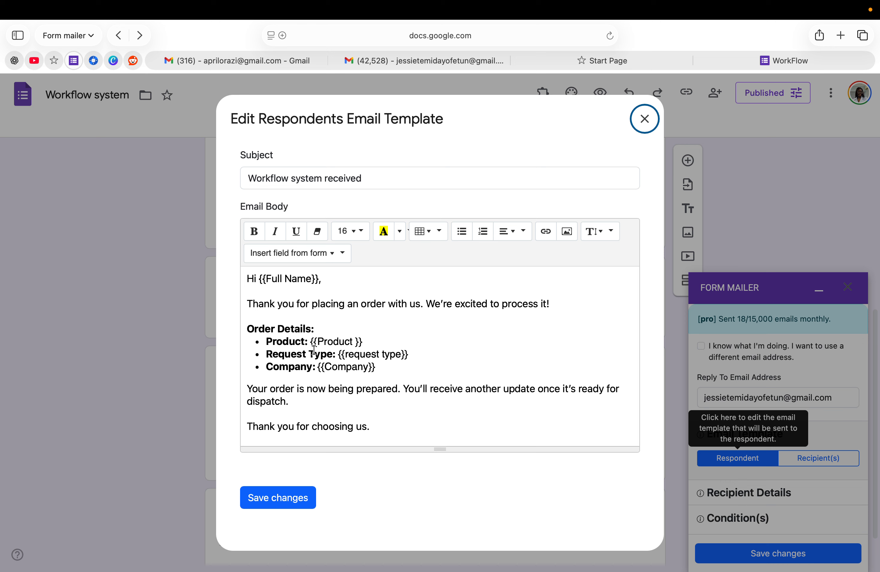
click(366, 342)
key(BackSpace)
key(BackSpace)
key(BackSpace)
key(BackSpace)
key(BackSpace)
key(BackSpace)
key(BackSpace)
key(BackSpace)
key(BackSpace)
key(BackSpace)
key(BackSpace)
key(BackSpace)
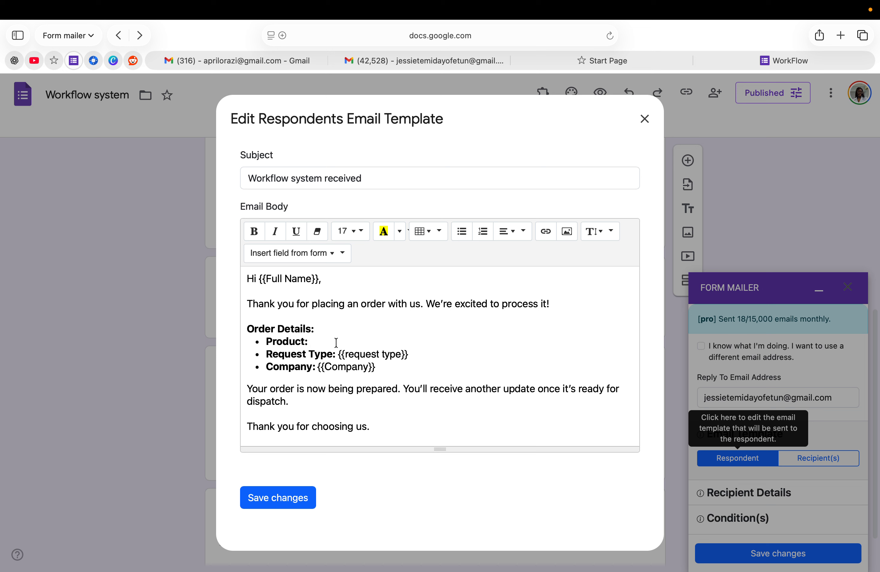
click(318, 255)
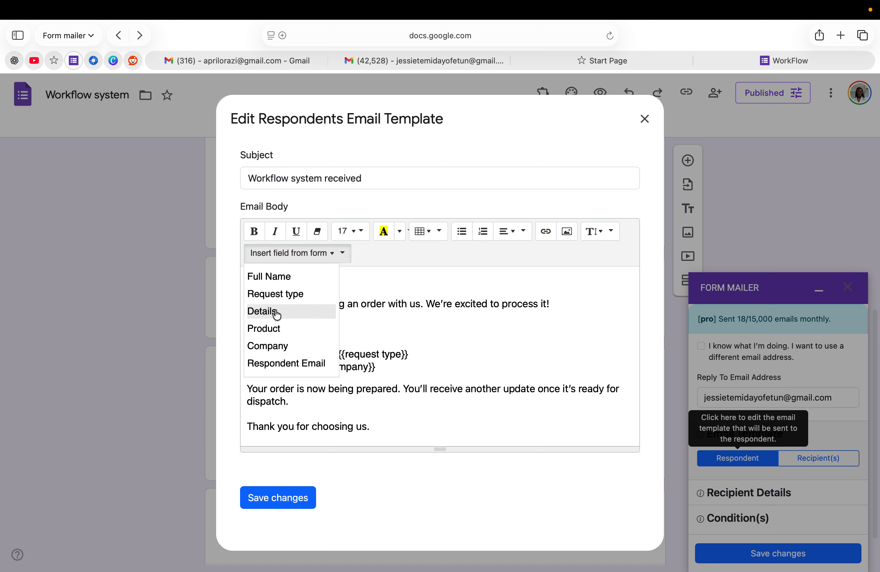
click(273, 329)
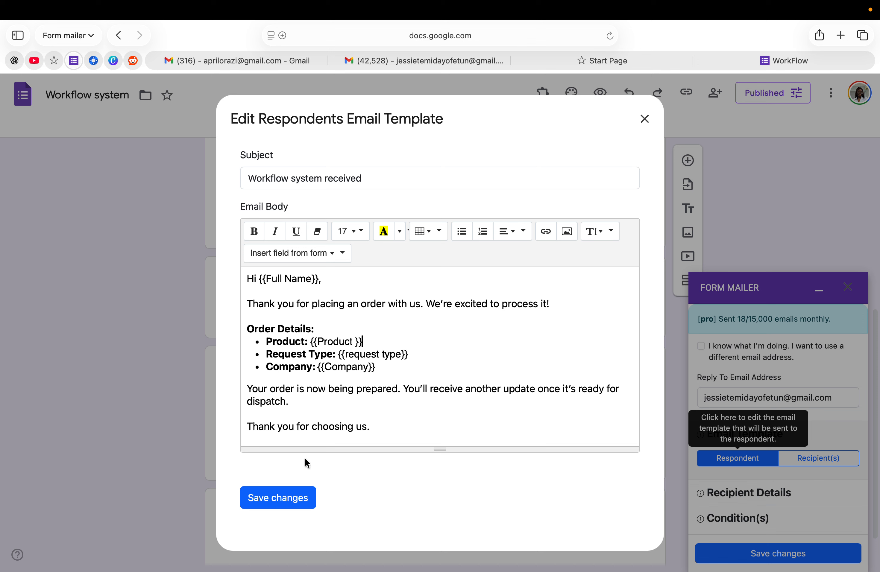
click(287, 498)
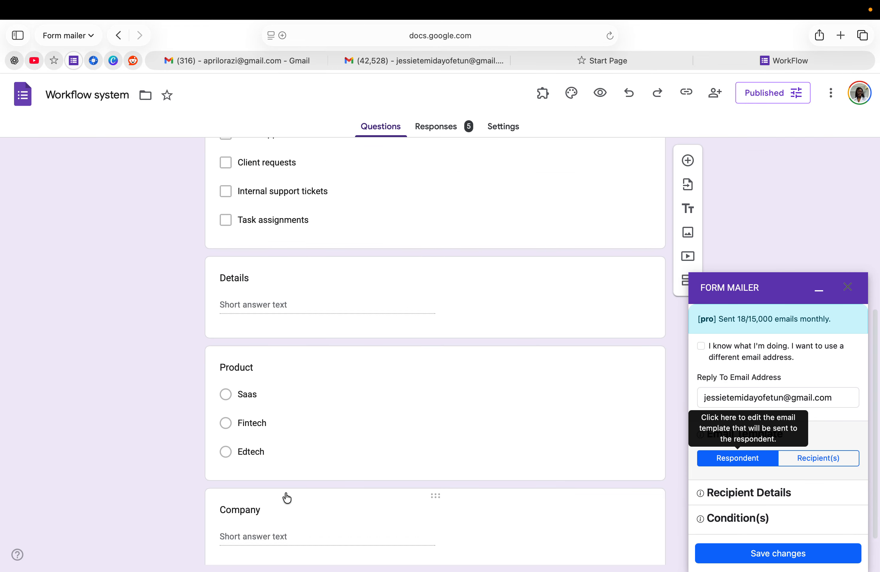
Step: Review the 'New Workflow Received' recipients' template body with its order-field placeholders, then save it
click(807, 464)
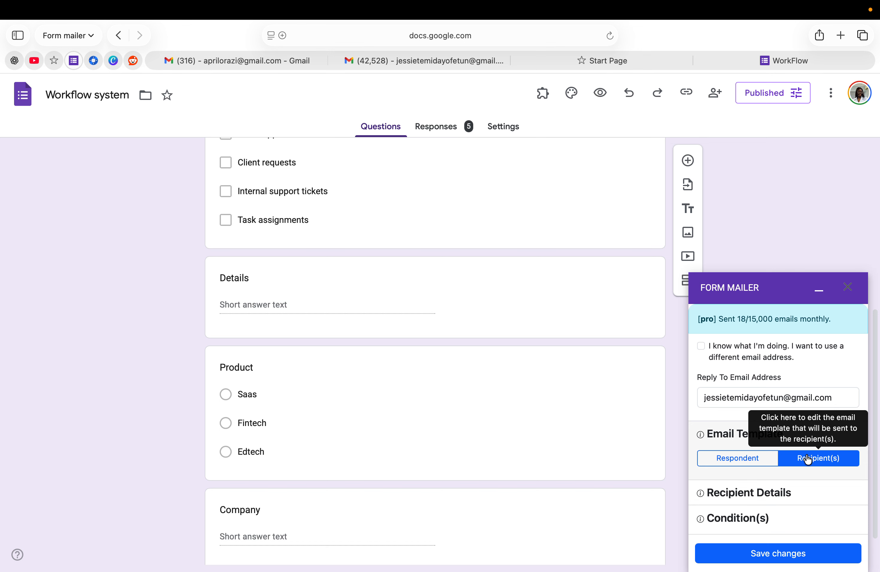
click(808, 459)
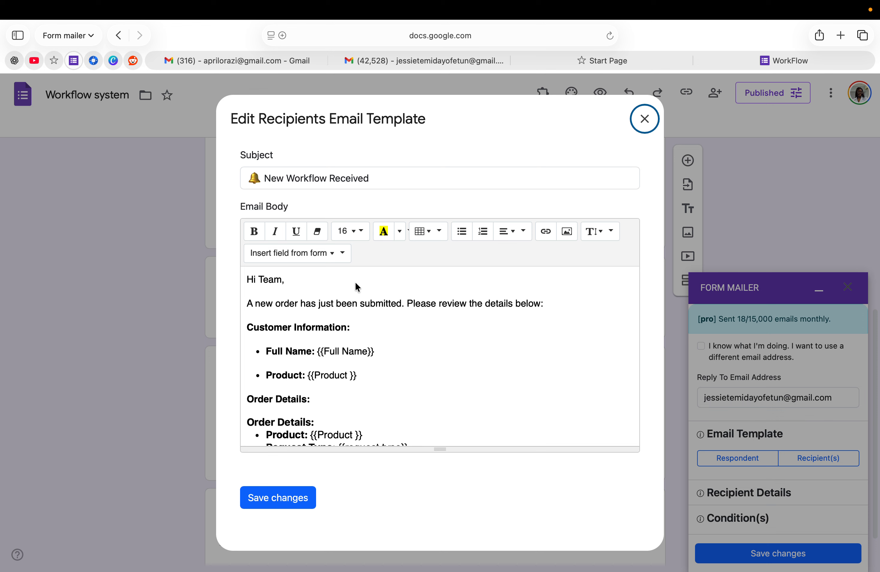
scroll(355, 282, down, 3)
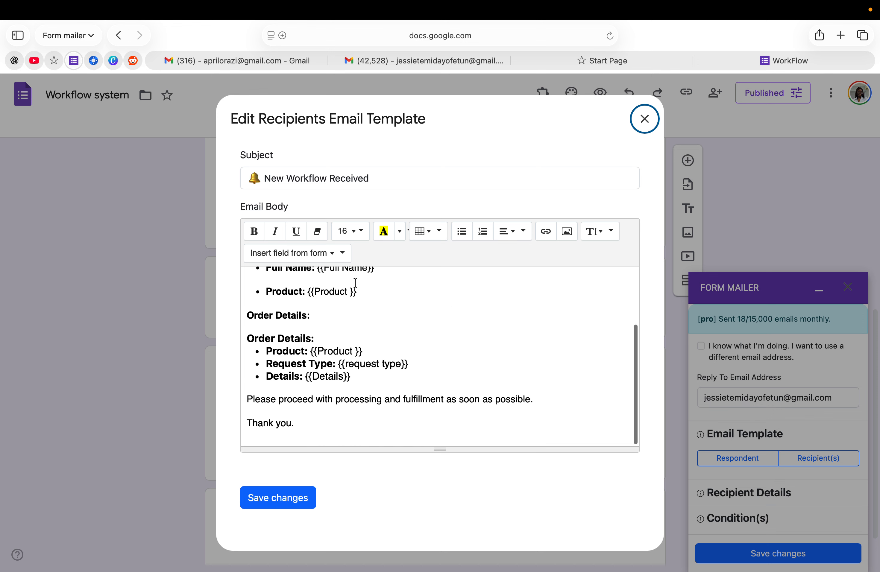
scroll(354, 284, up, 3)
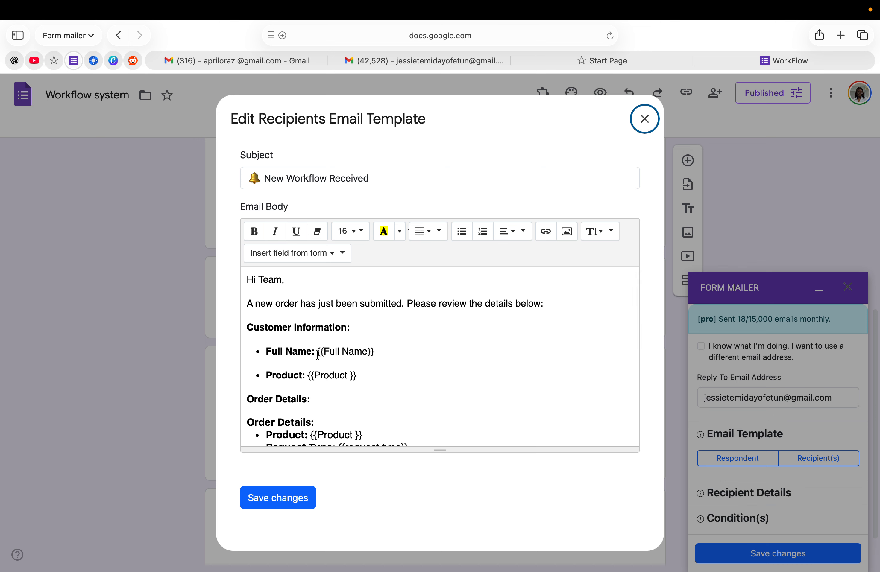
scroll(317, 355, down, 3)
scroll(317, 355, up, 1)
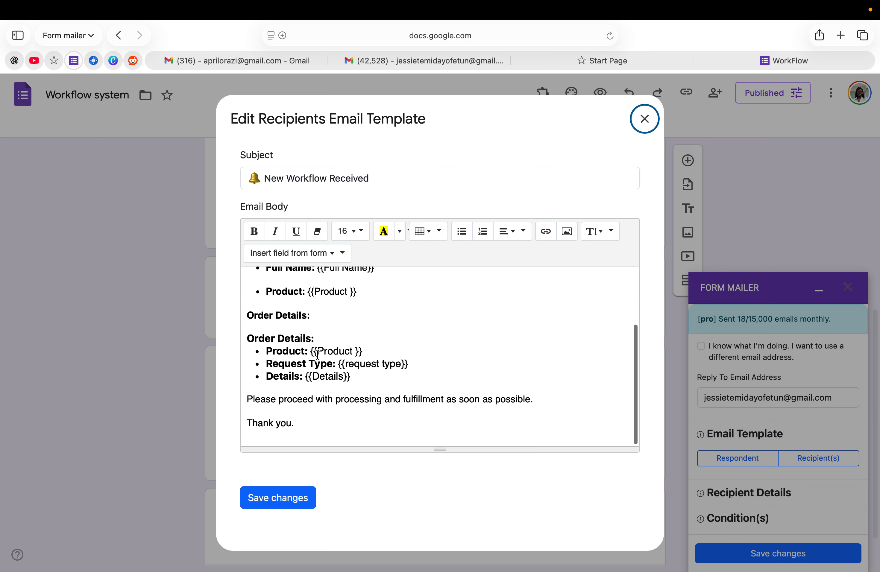
scroll(317, 354, up, 1)
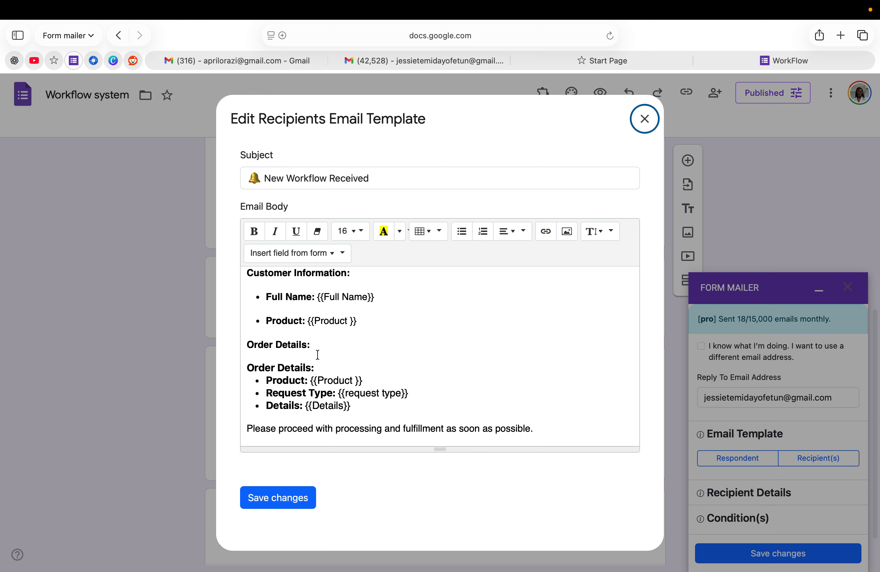
scroll(318, 355, down, 2)
scroll(309, 327, up, 5)
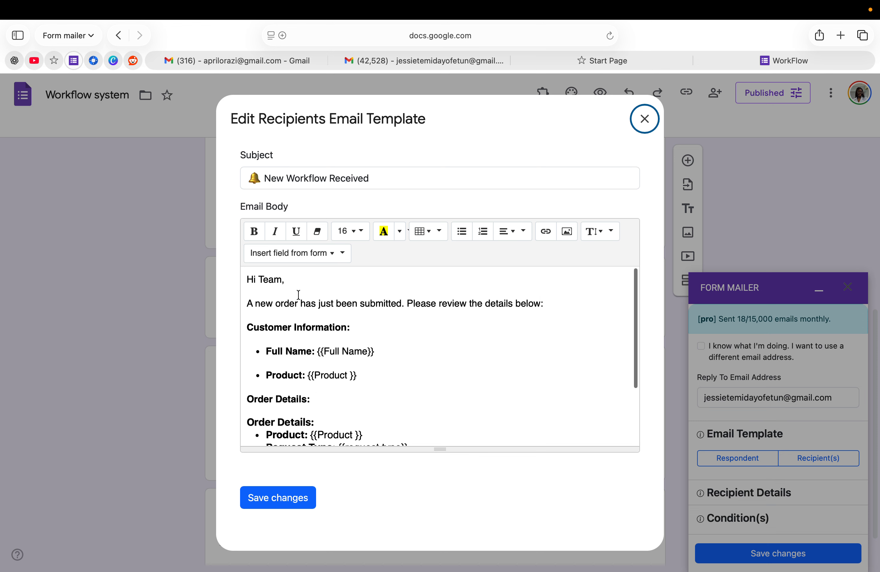
scroll(355, 346, down, 3)
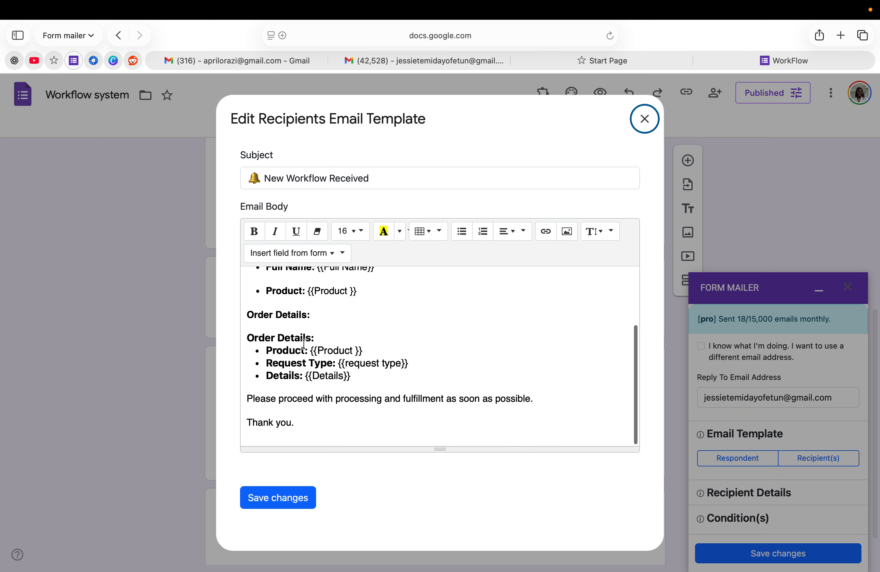
scroll(342, 382, up, 3)
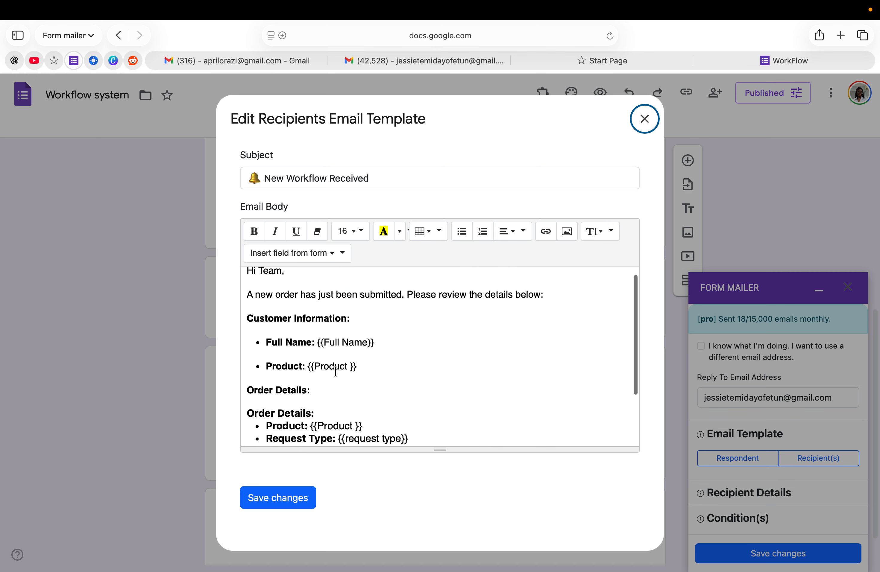
scroll(335, 372, down, 3)
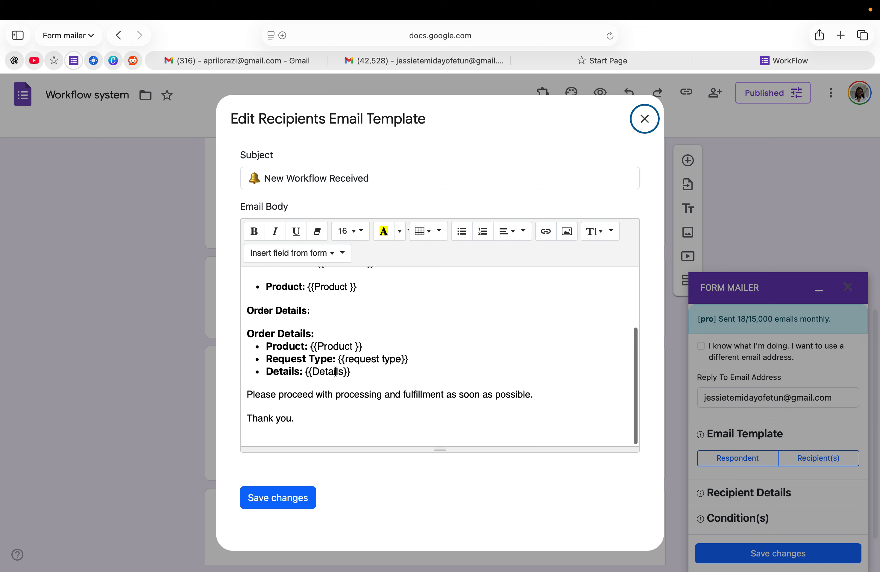
scroll(335, 371, up, 1)
scroll(336, 371, up, 2)
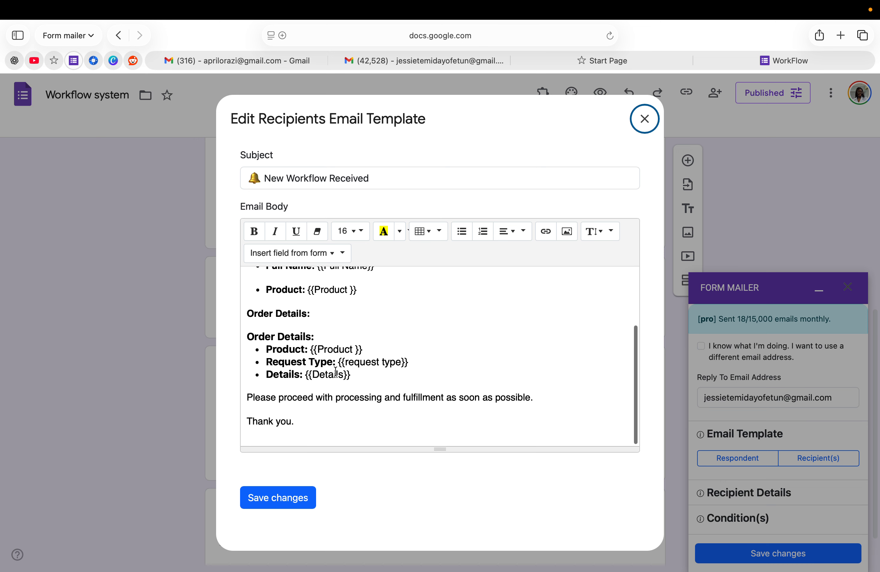
scroll(336, 371, up, 3)
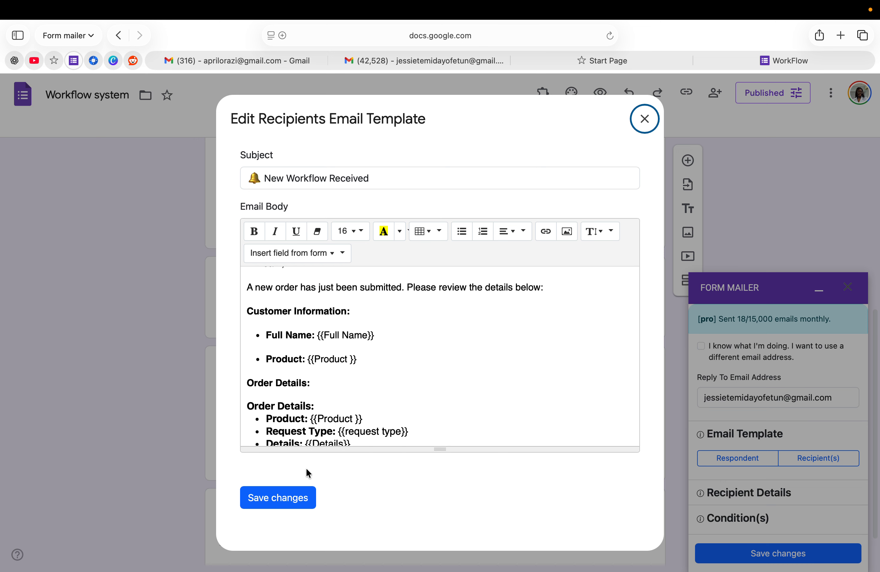
click(292, 500)
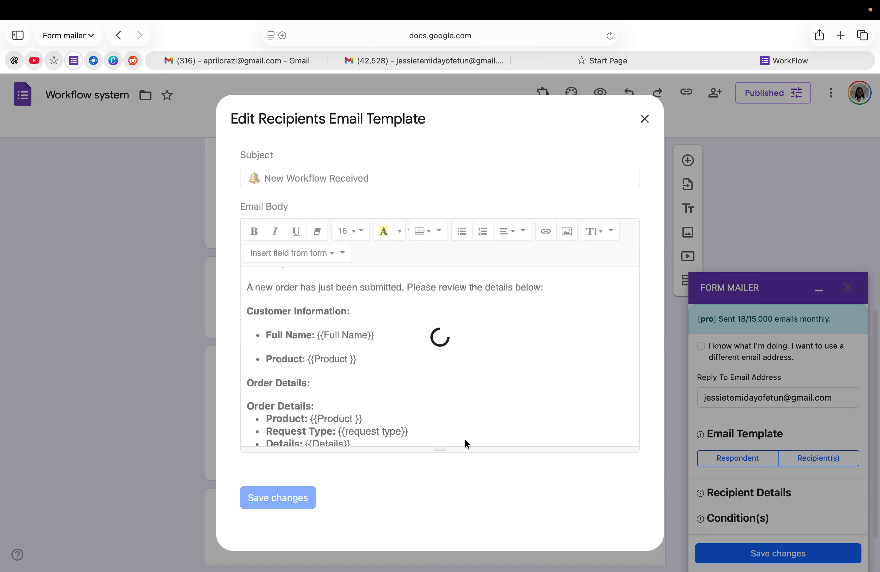
scroll(777, 490, down, 2)
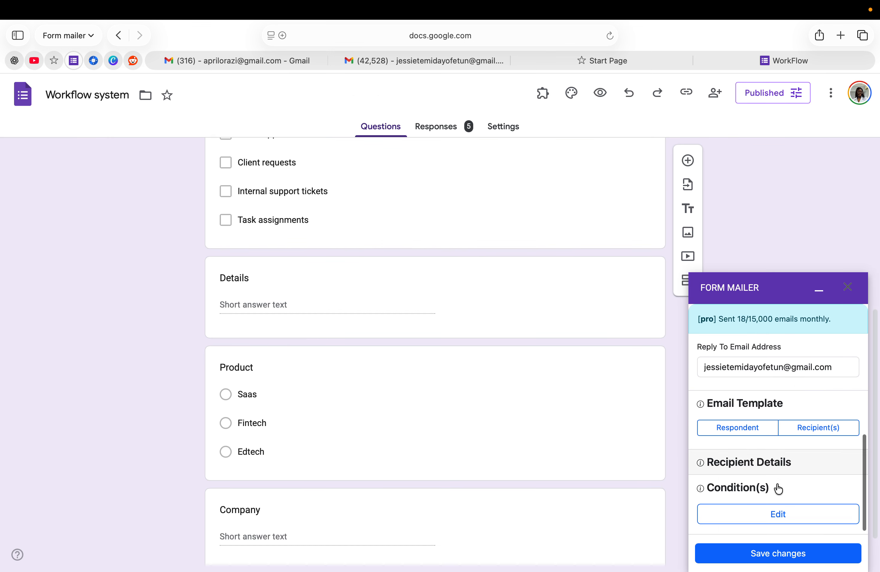
Step: Remove two recipient addresses and add a new company email address as a recipient
click(767, 465)
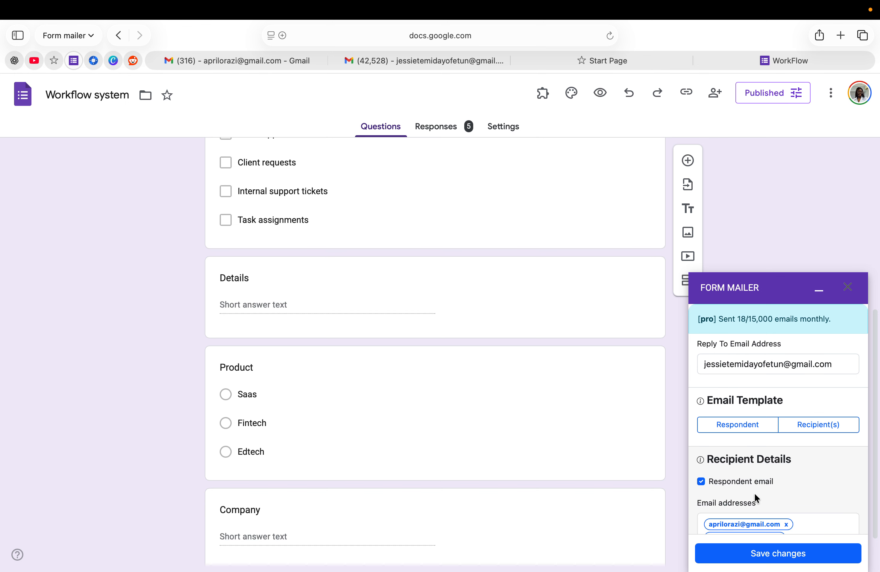
scroll(754, 496, down, 5)
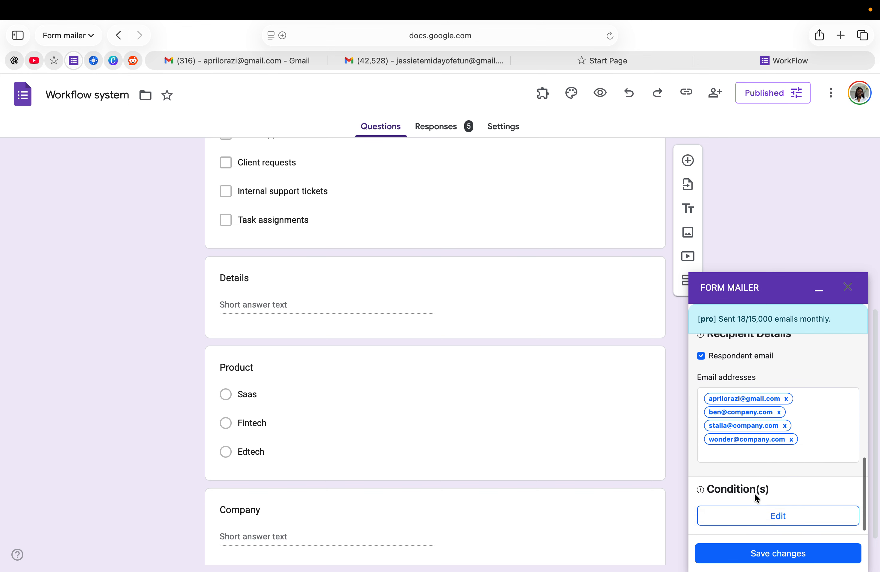
click(790, 438)
click(785, 437)
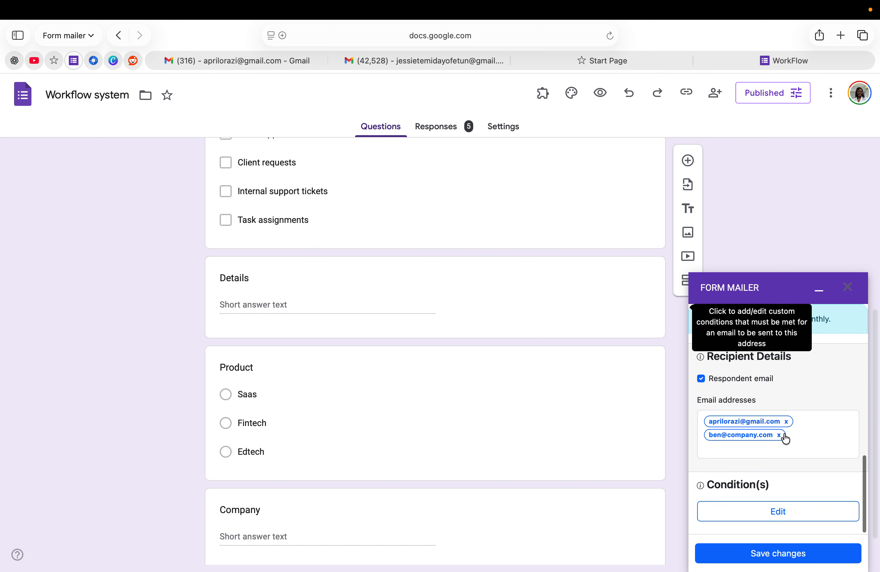
click(716, 449)
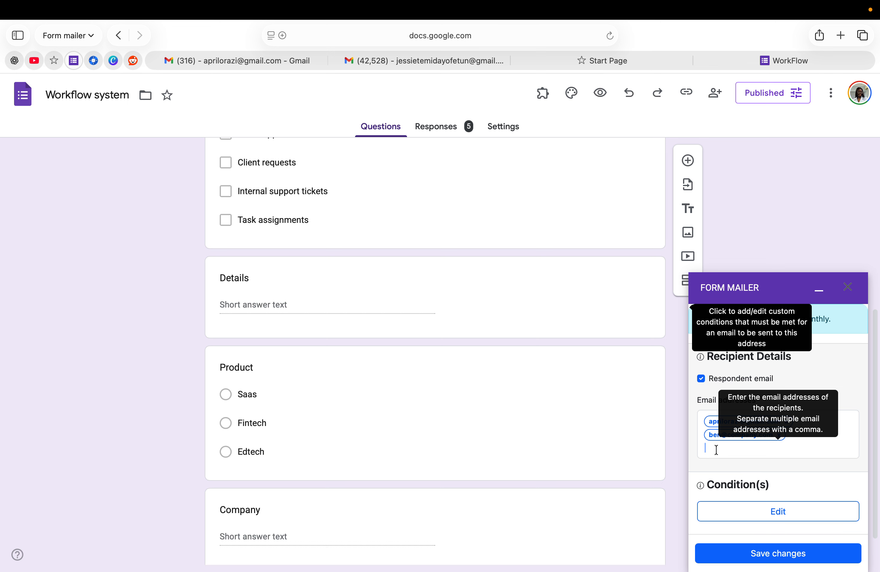
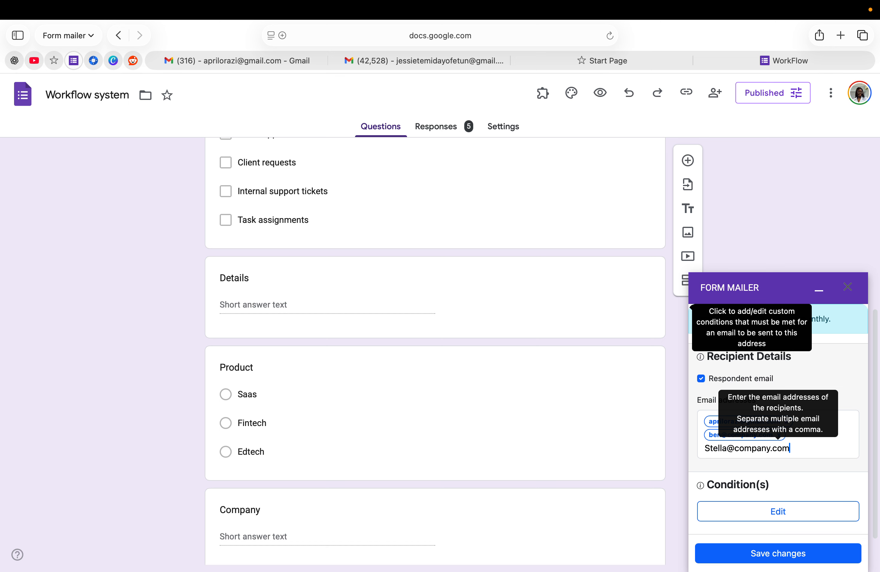
key(comma)
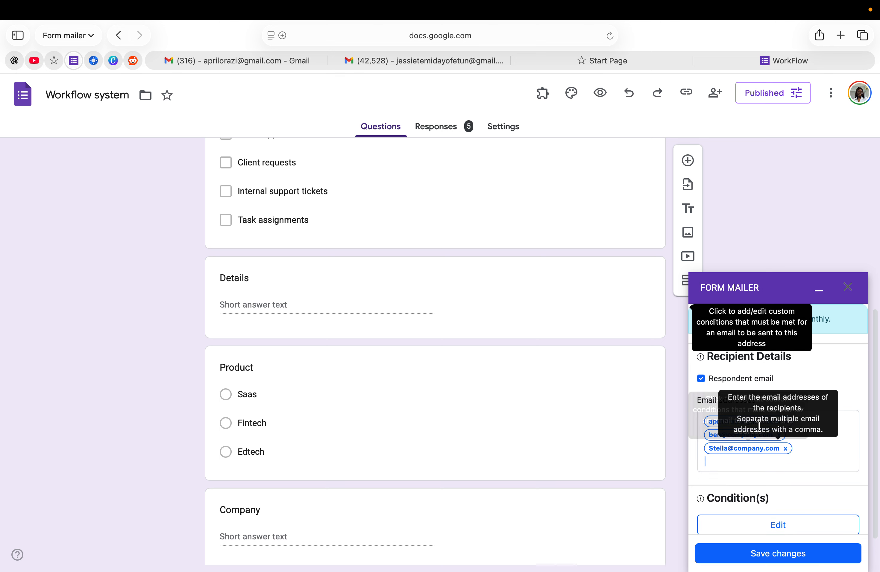
scroll(754, 506, down, 1)
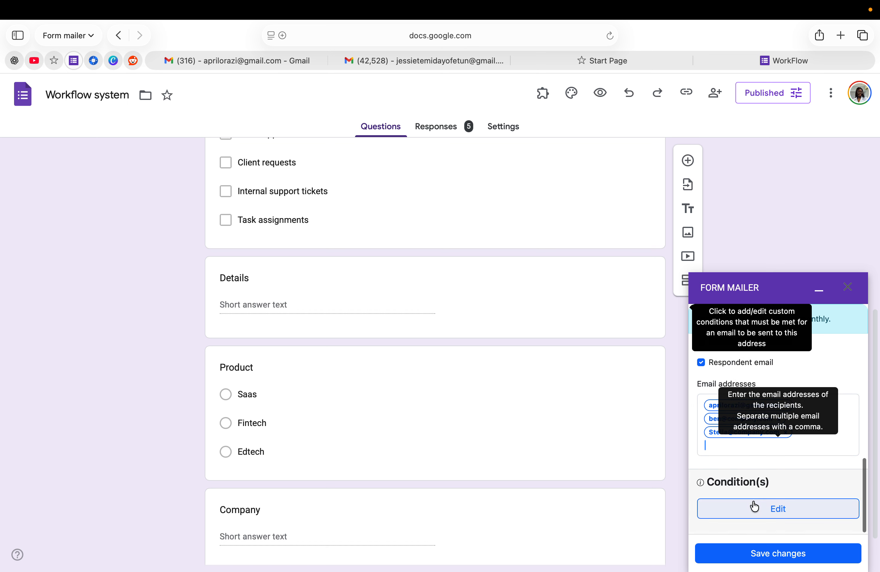
Step: Save the recipient settings and copy the form's responder link
click(755, 555)
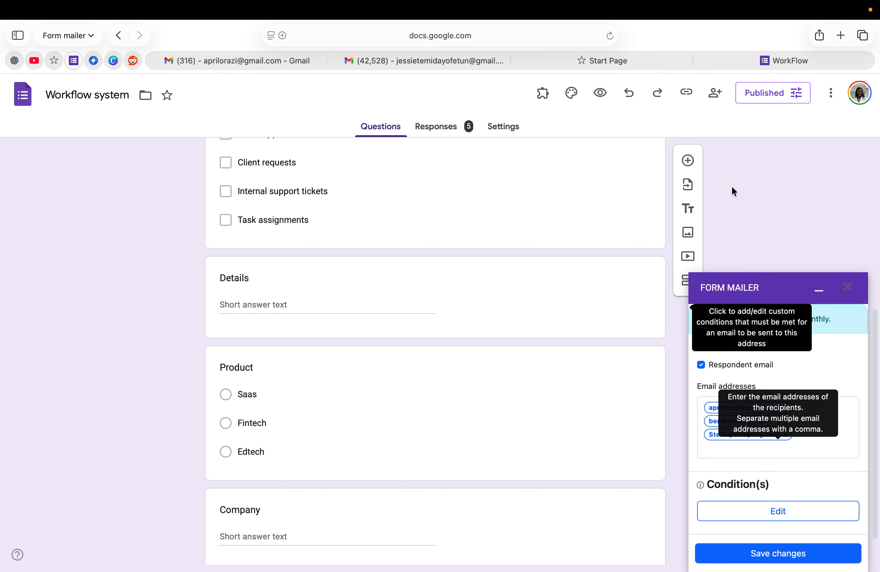
click(686, 92)
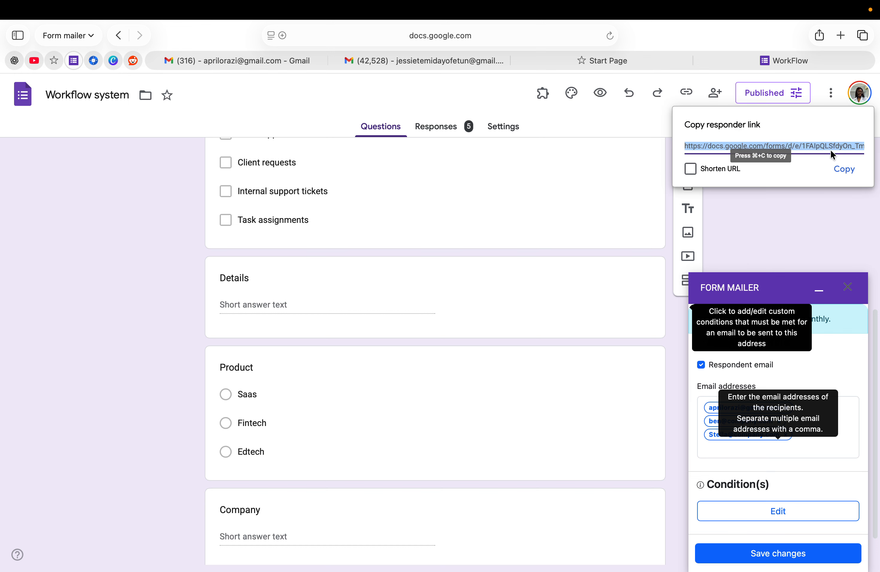
click(840, 169)
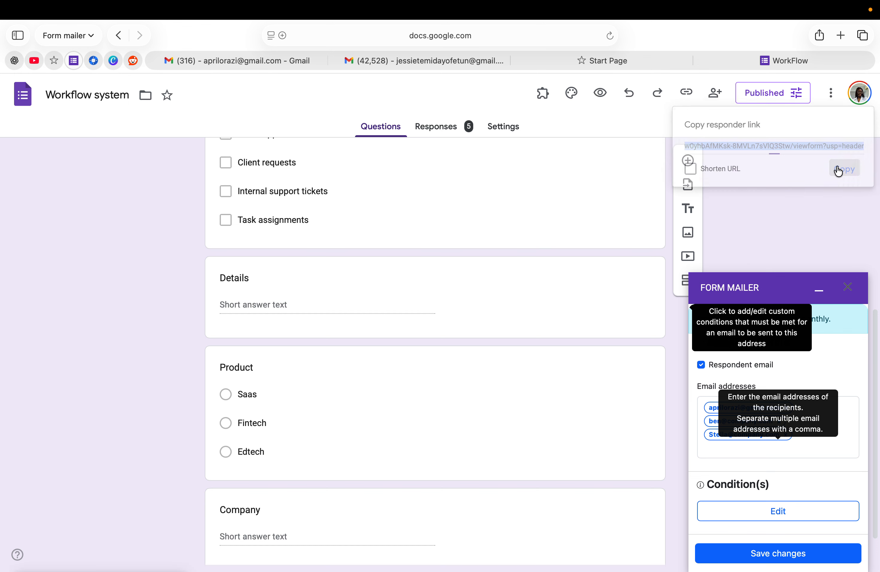
Step: Load the copied responder link in a new browser tab to open the live form
click(841, 35)
right_click(449, 36)
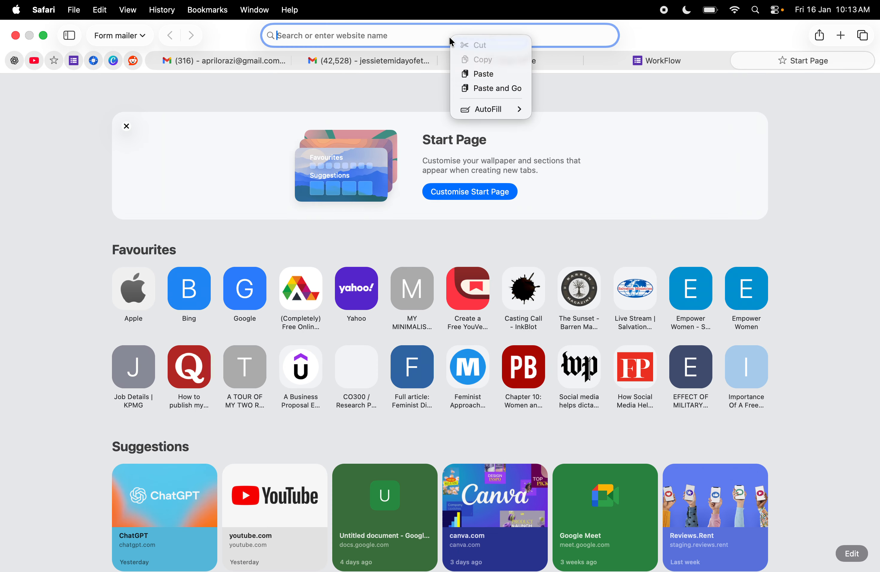
click(486, 89)
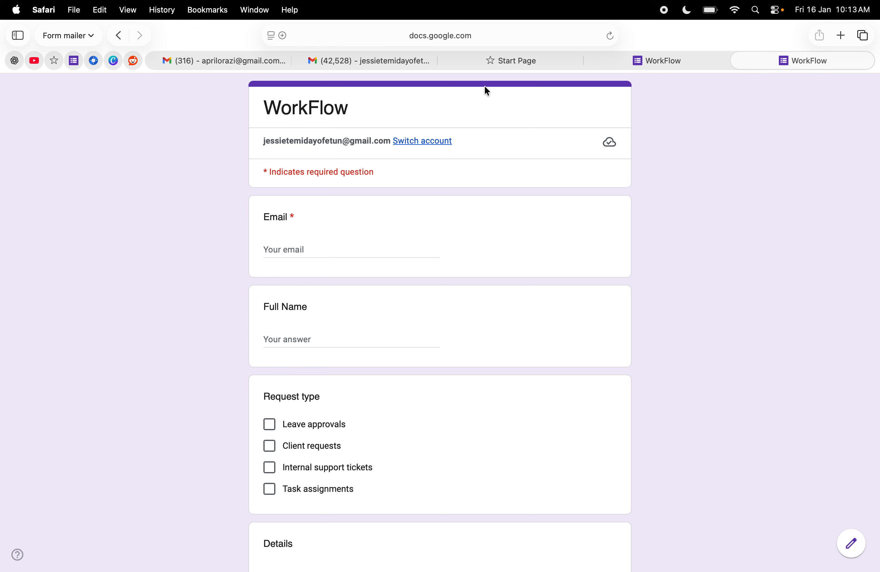
Step: Fill in the respondent's email address and full name on the live form
click(286, 246)
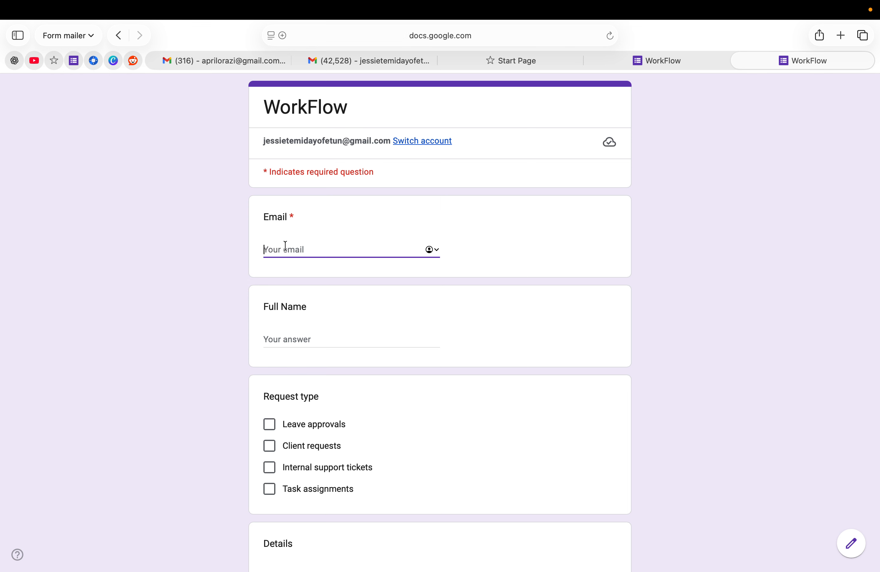
text(je)
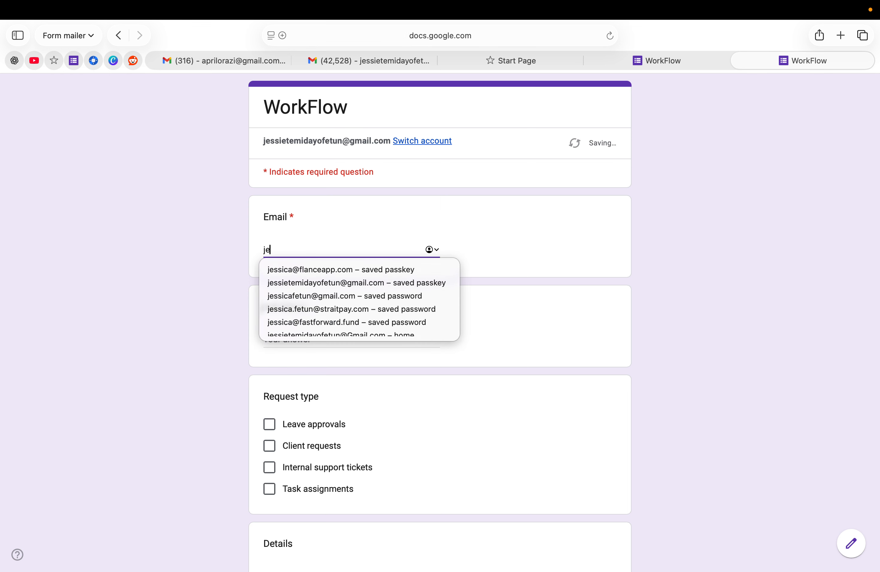
text(ssie)
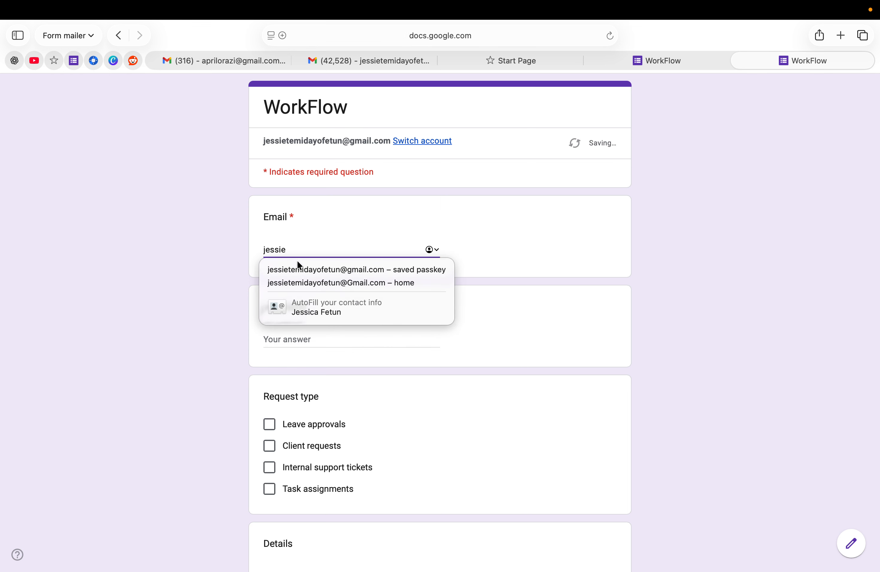
click(298, 269)
click(289, 338)
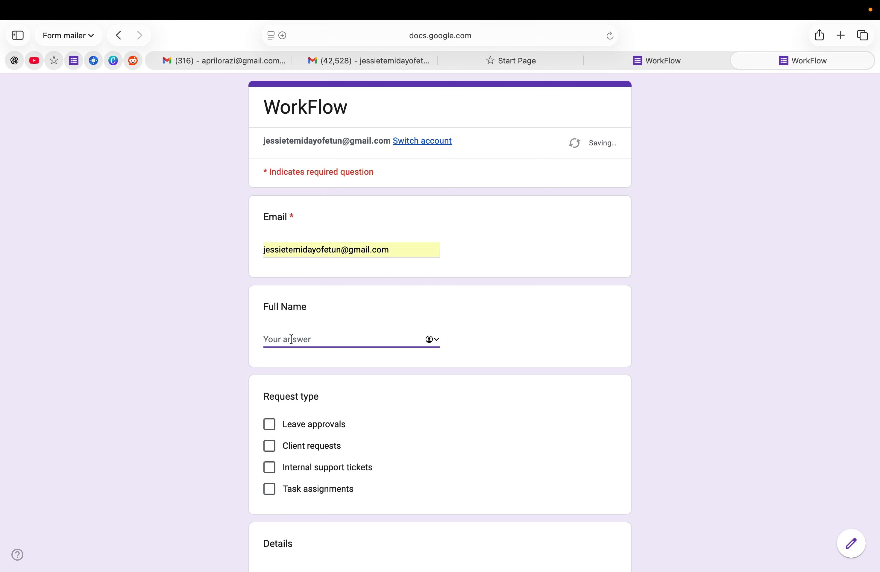
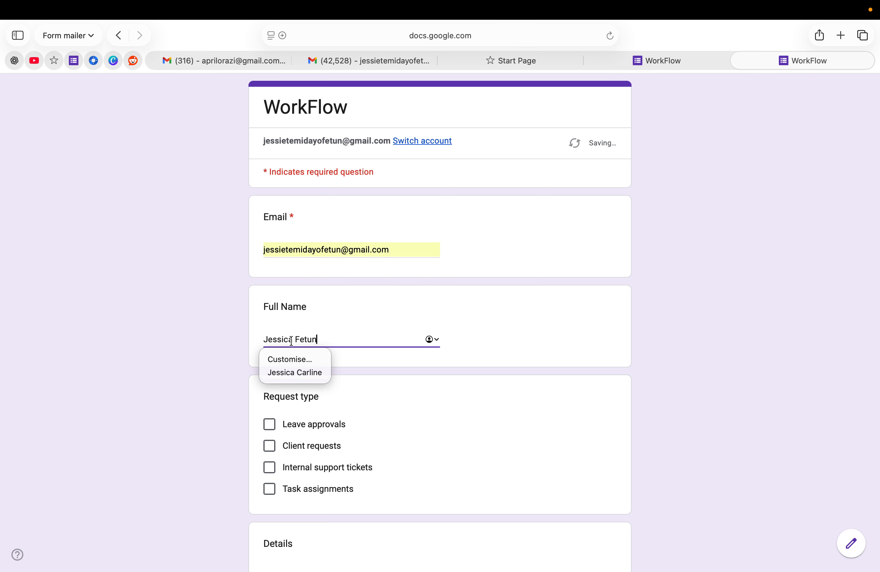
scroll(290, 399, down, 2)
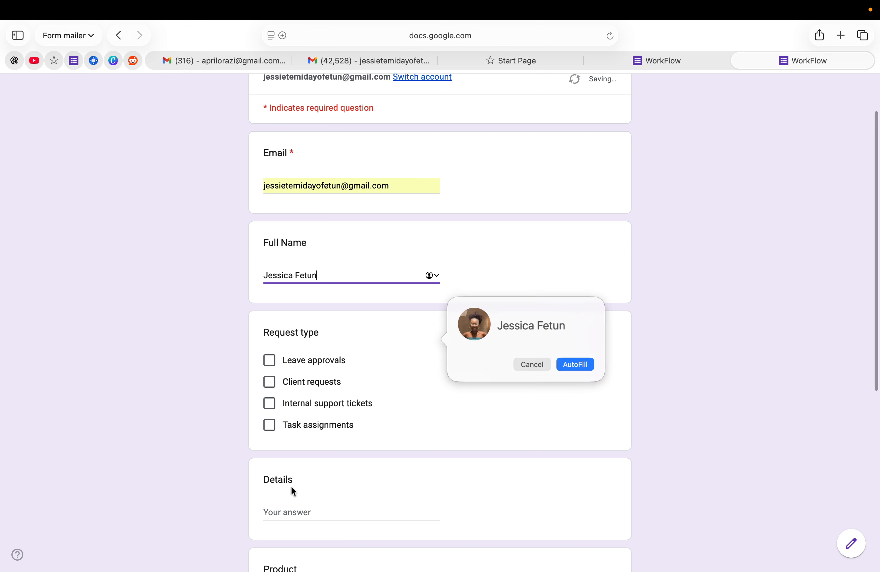
scroll(286, 511, down, 2)
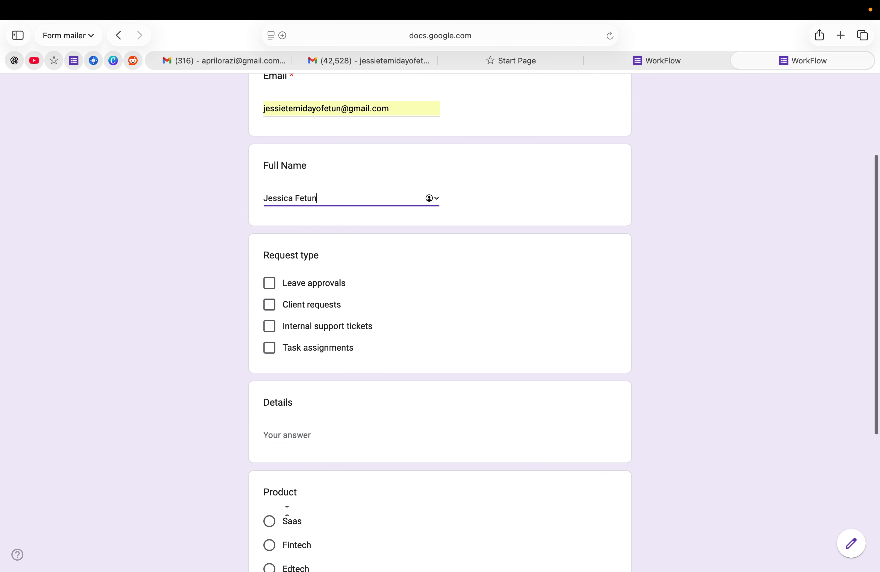
Step: Answer Leave approvals, Details 'Approval', Product Fintech, Company 'Form Mailer', and submit the response
click(270, 284)
click(283, 435)
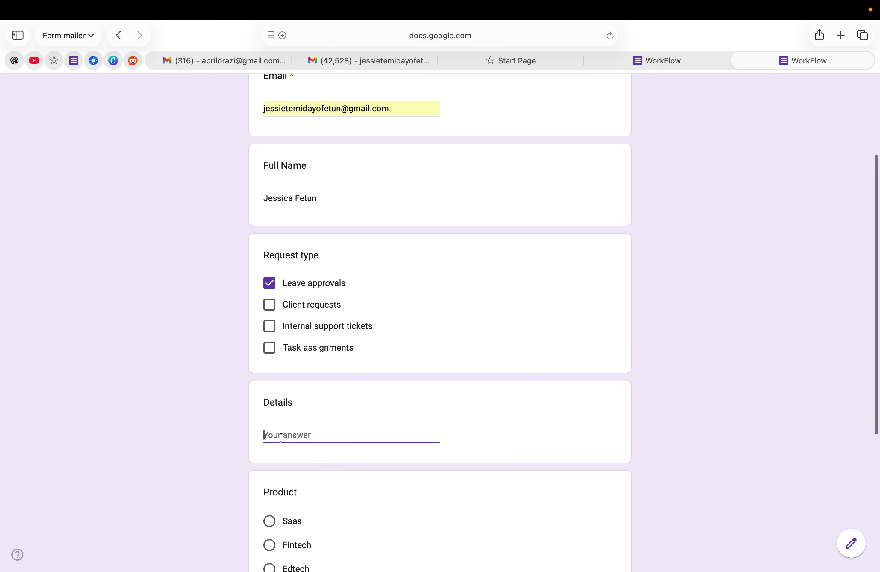
text(Appr)
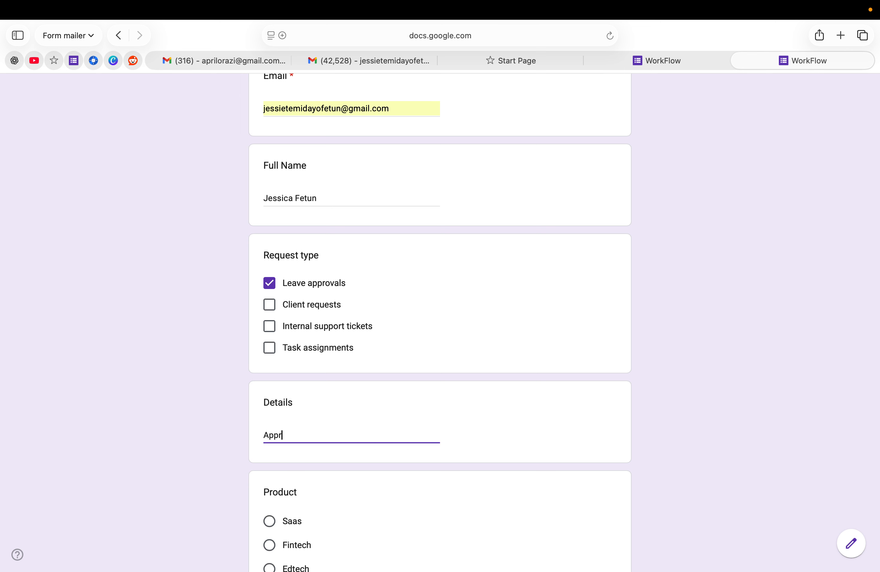
text(oval)
scroll(289, 456, down, 3)
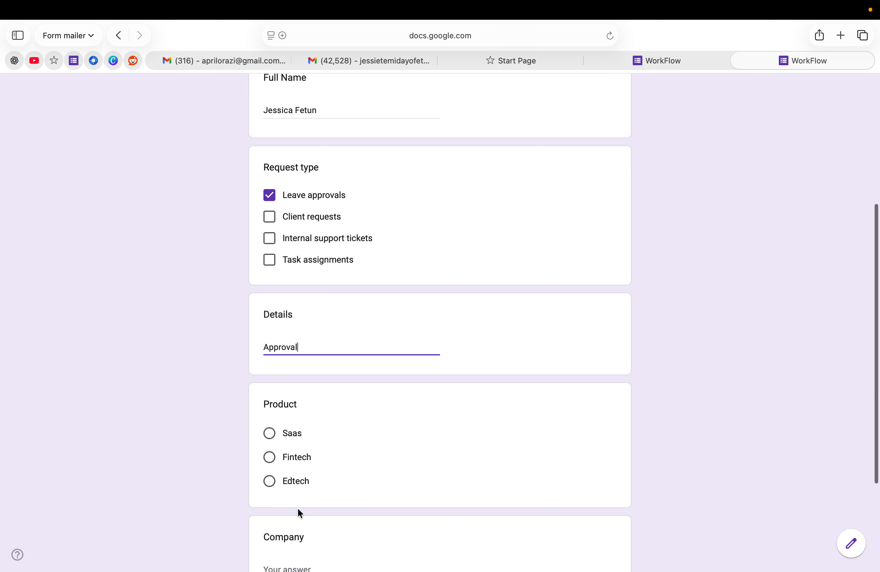
click(271, 432)
scroll(306, 474, down, 4)
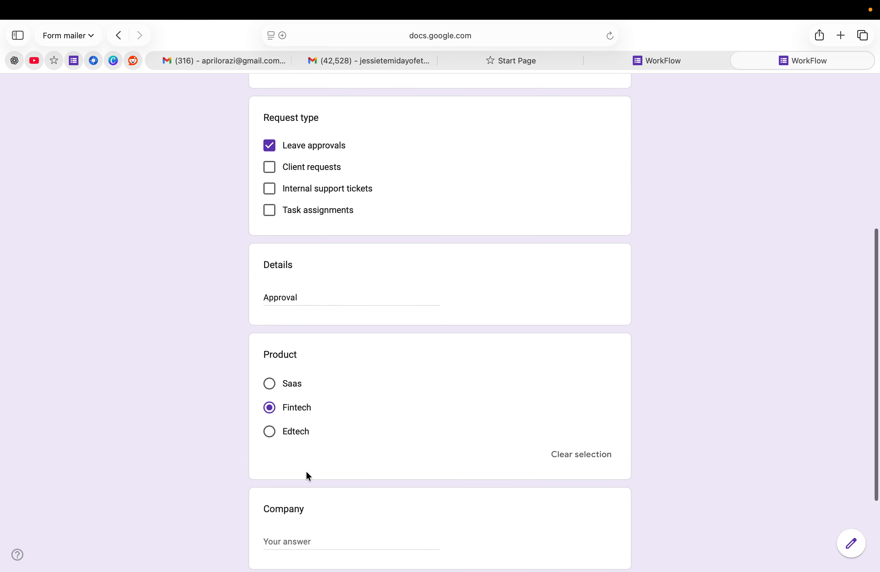
click(283, 415)
text(F)
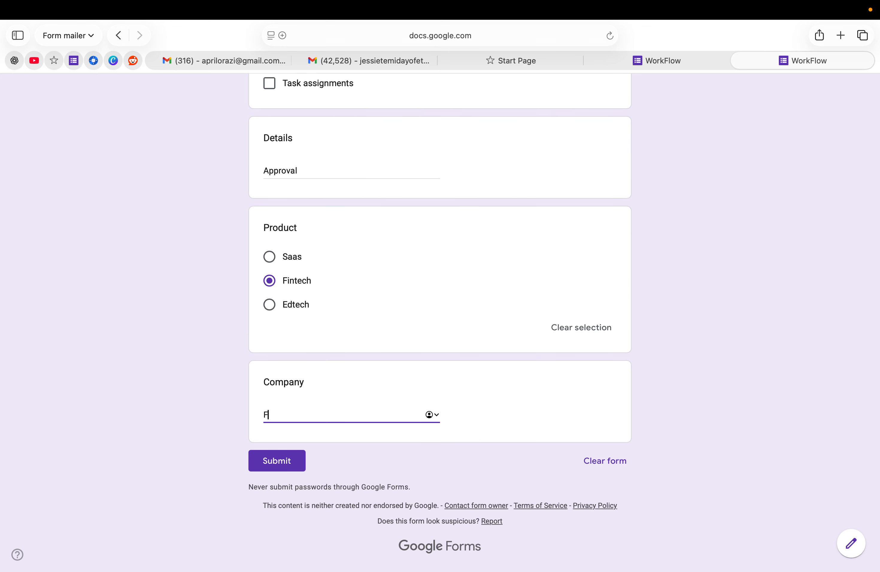
text(orm Mailer)
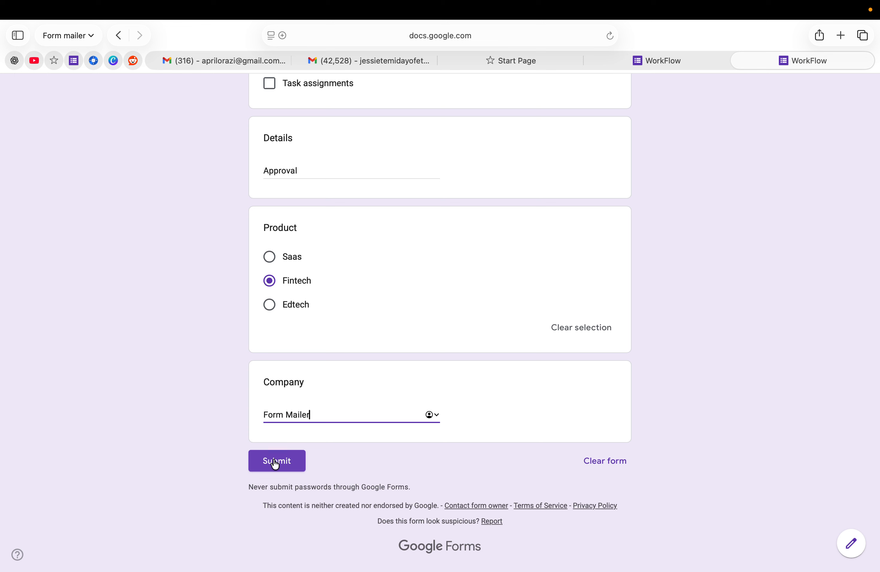
click(282, 459)
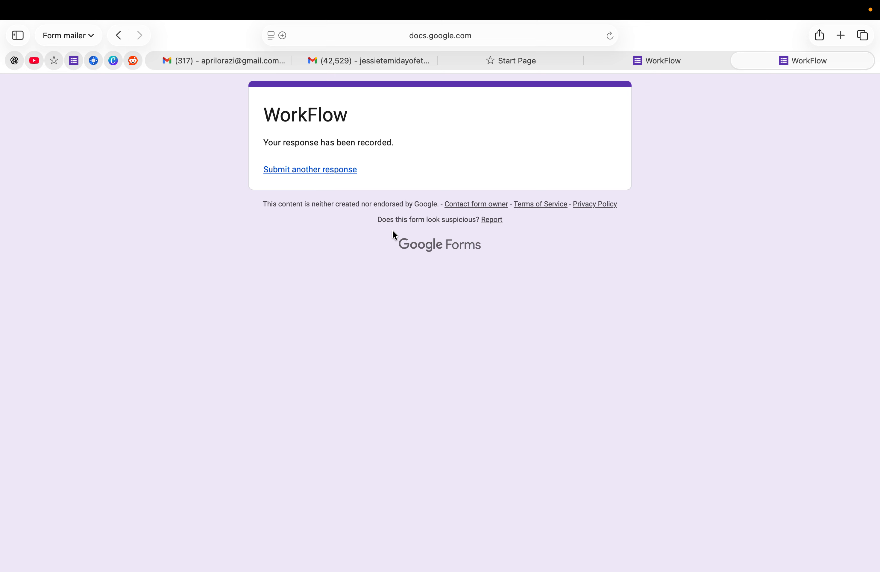
Step: Read the 'New Workflow Received' notification in the recipient's Gmail, then switch to the respondent's inbox
click(218, 62)
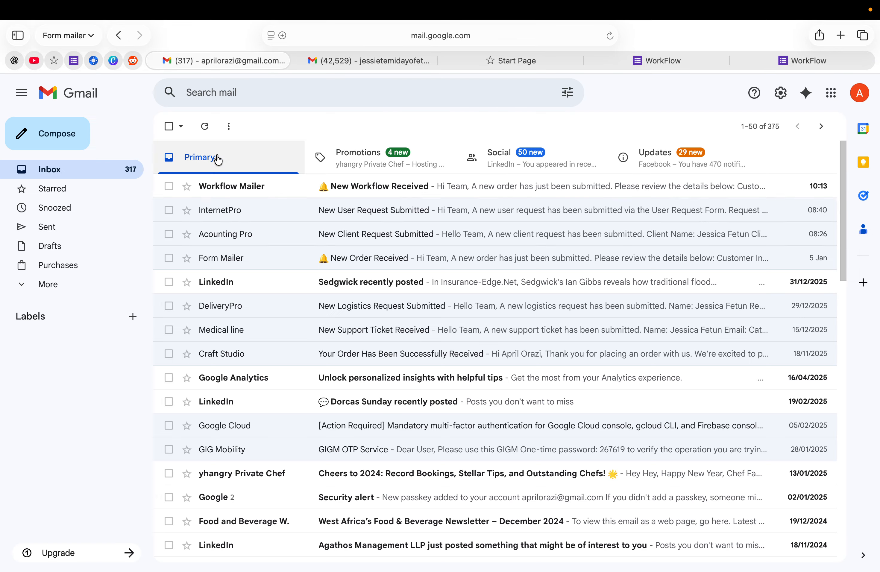
click(268, 189)
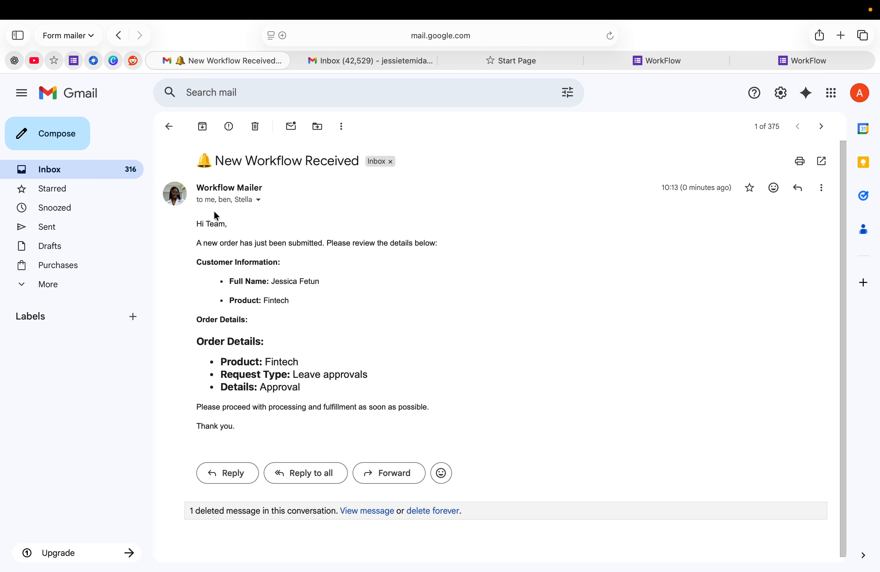
scroll(248, 303, down, 1)
scroll(248, 303, up, 1)
scroll(264, 261, down, 1)
scroll(261, 339, up, 1)
click(348, 66)
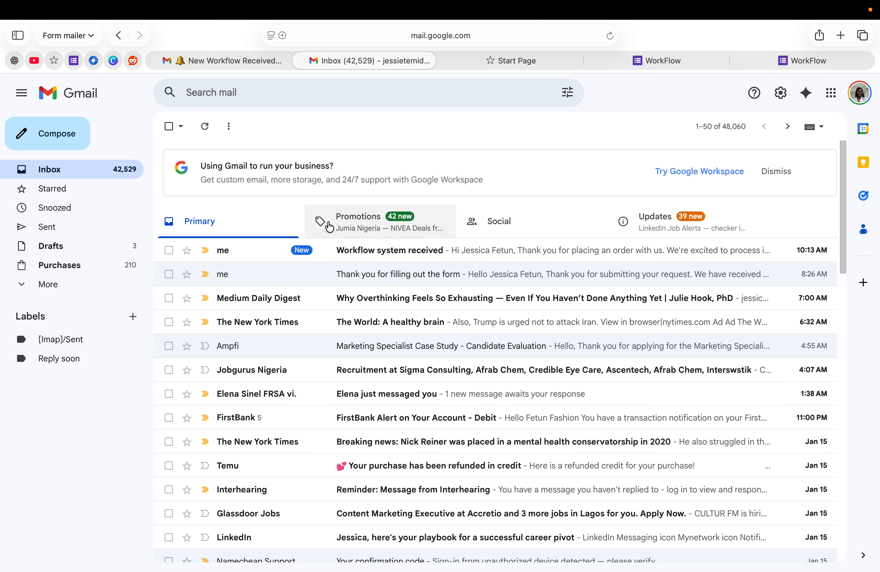
Step: Read the 'Workflow system received' confirmation, then return to the Workflow system form editor
click(348, 254)
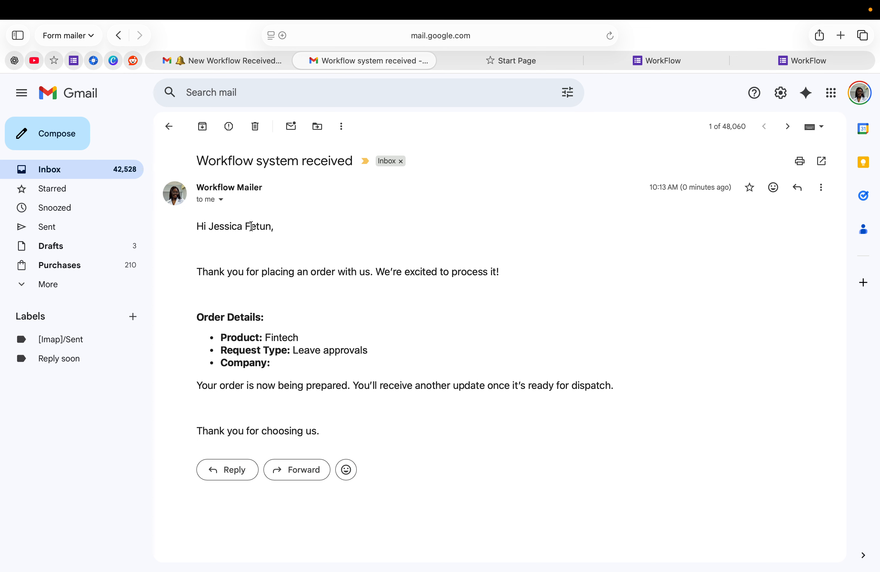
click(74, 62)
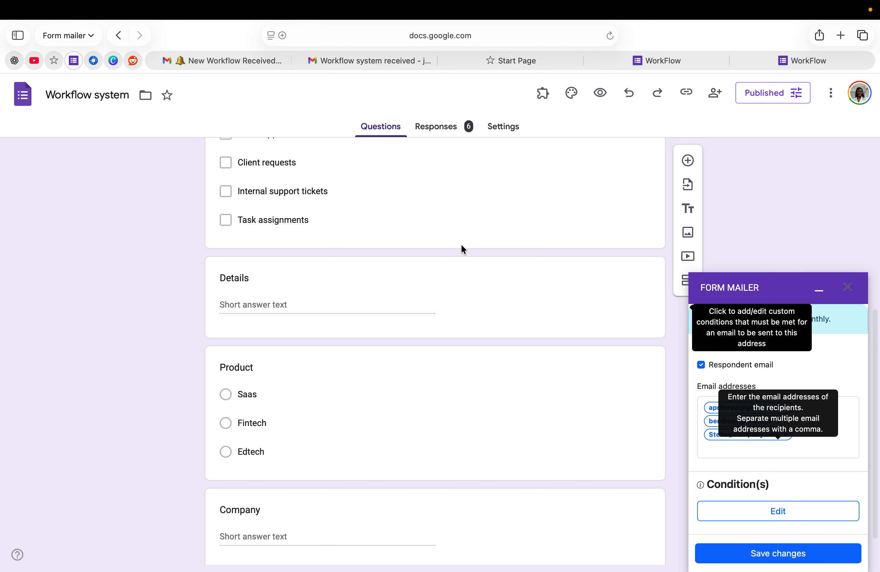
Step: Open Form Mailer's Manage your Account window to see the Pro plan and upgrade options
click(543, 93)
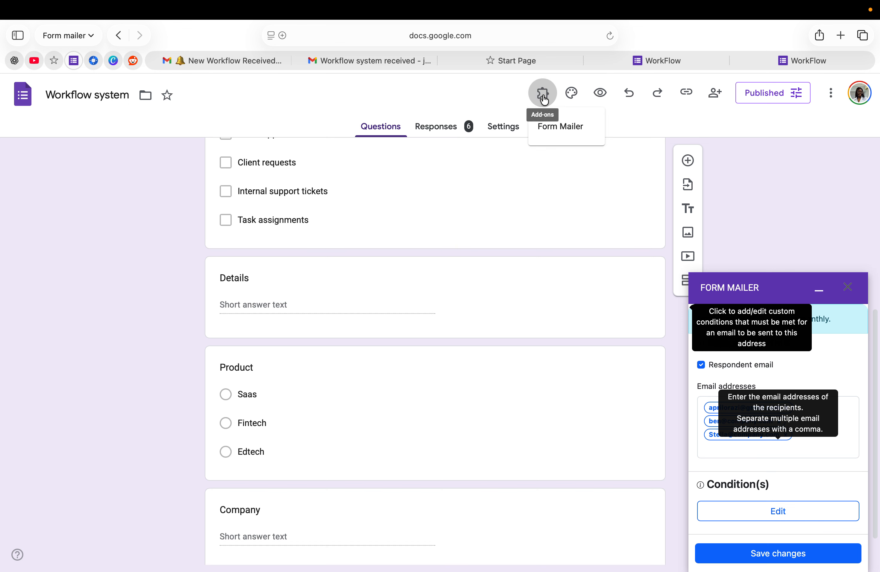
click(553, 128)
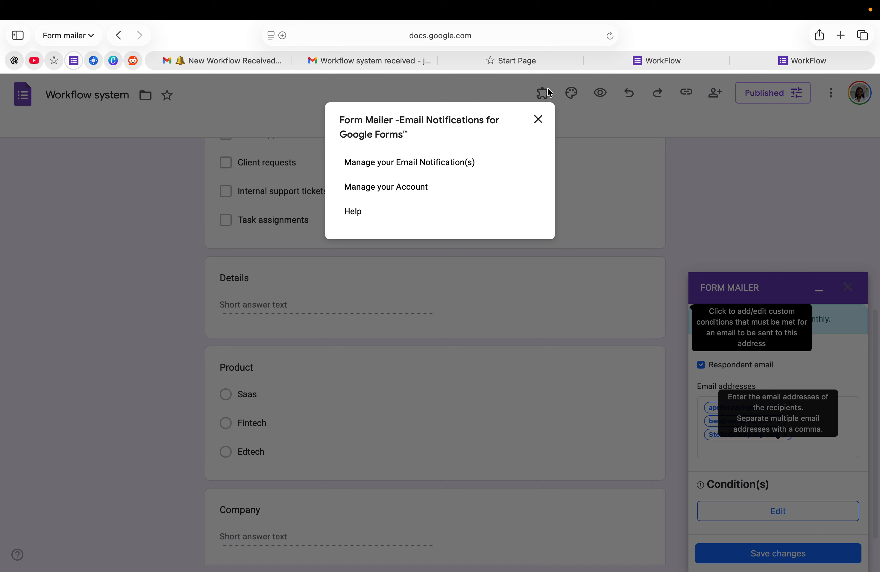
click(385, 187)
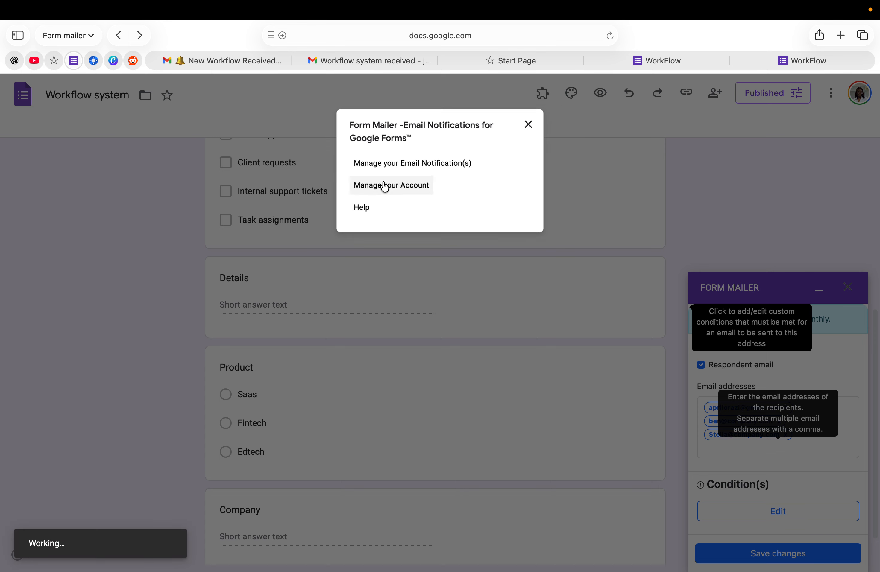